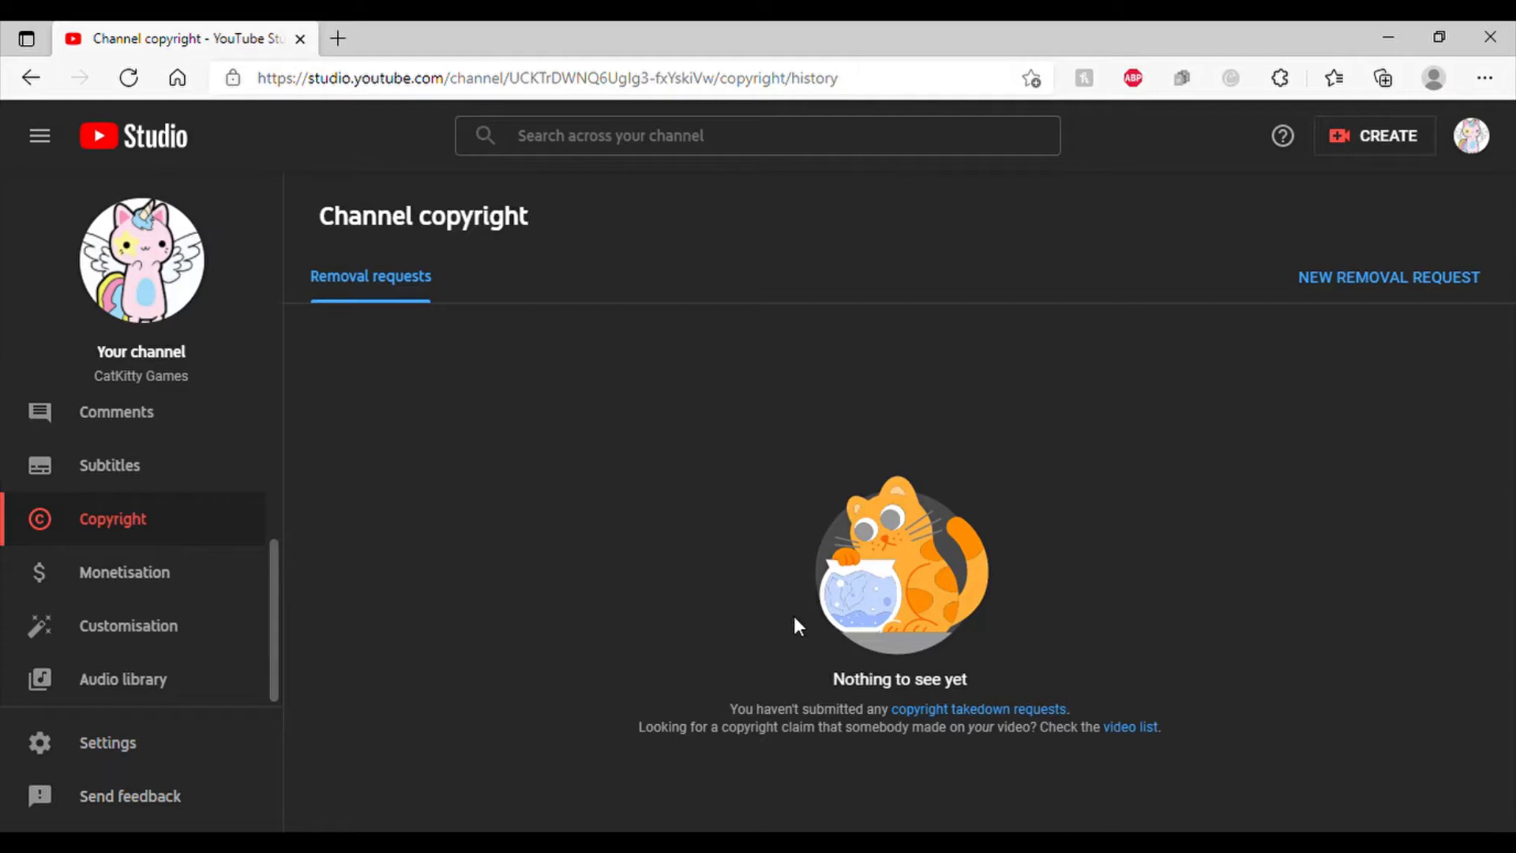
Go to the Channel monetisation page showing 279 subscribers and 1,581 watch hours
{"action": "left_click", "coordinate": [163, 595]}
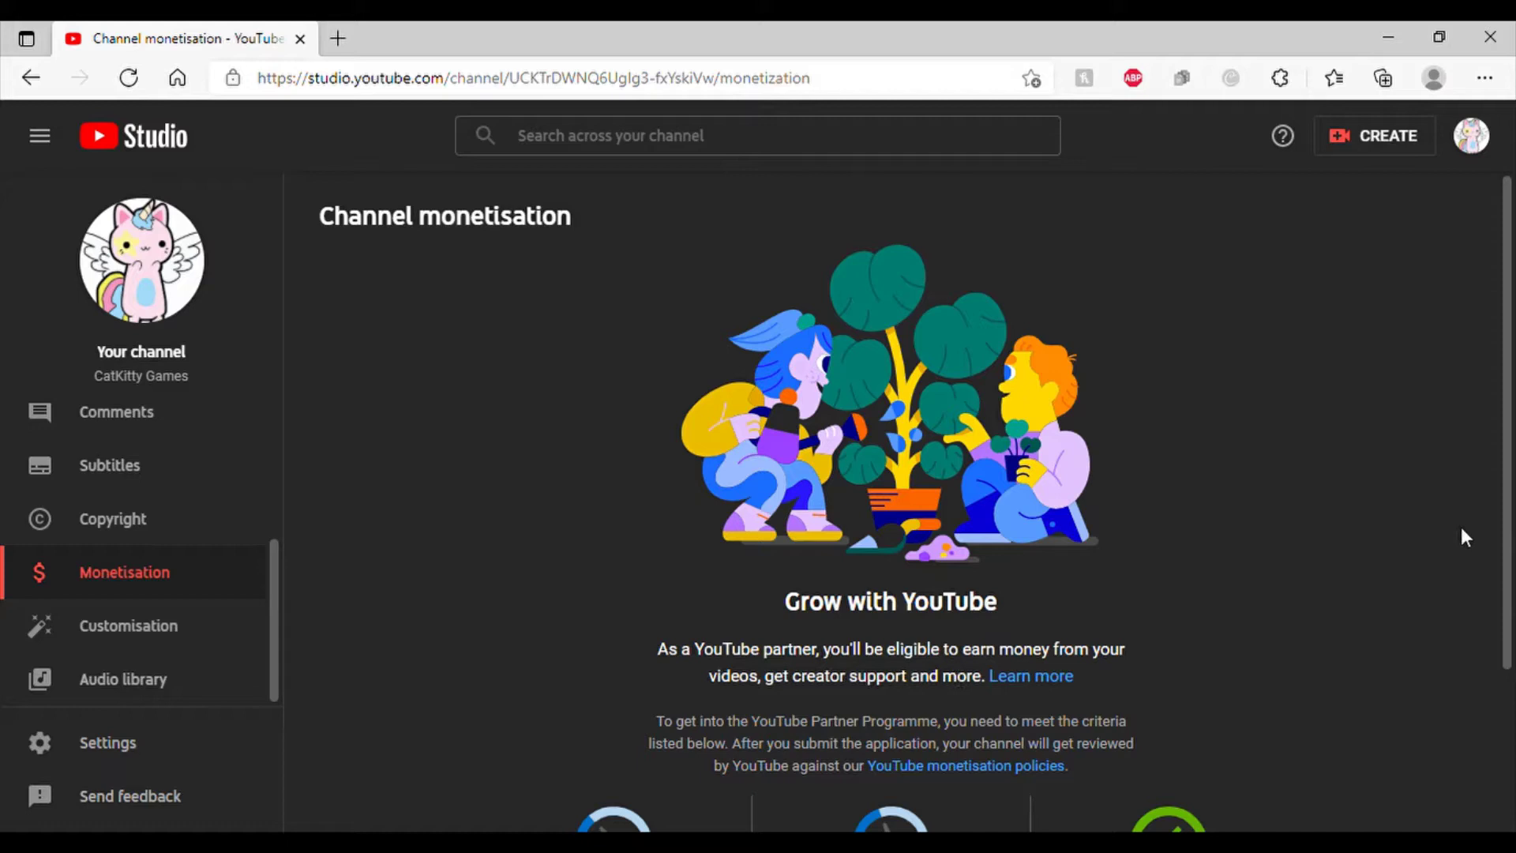
{"action": "scroll", "coordinate": [1493, 480], "scroll_direction": "down", "scroll_amount": 2}
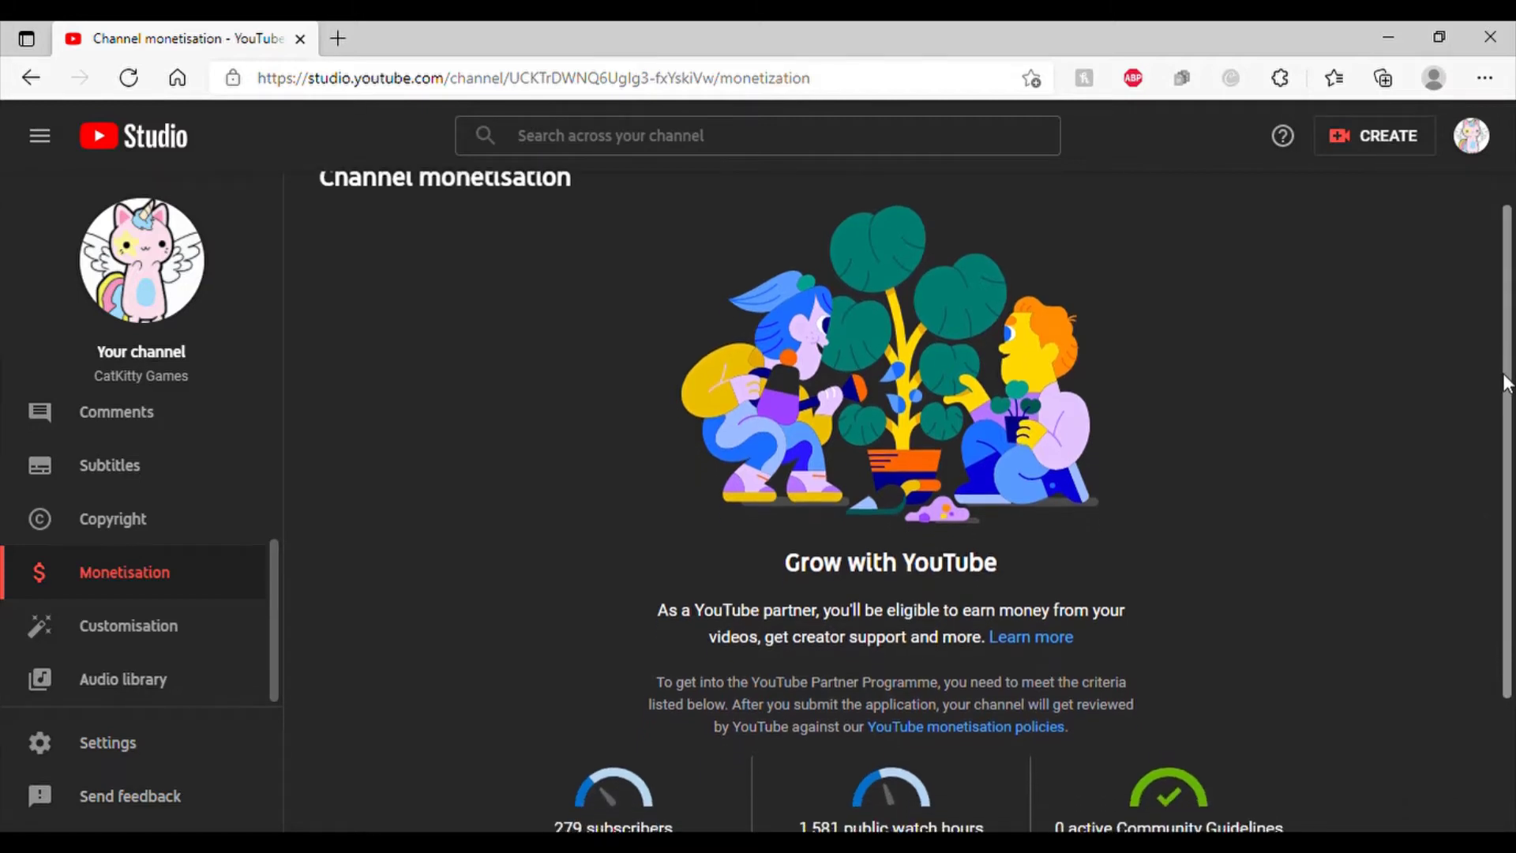
{"action": "scroll", "coordinate": [1481, 480], "scroll_direction": "down", "scroll_amount": 1}
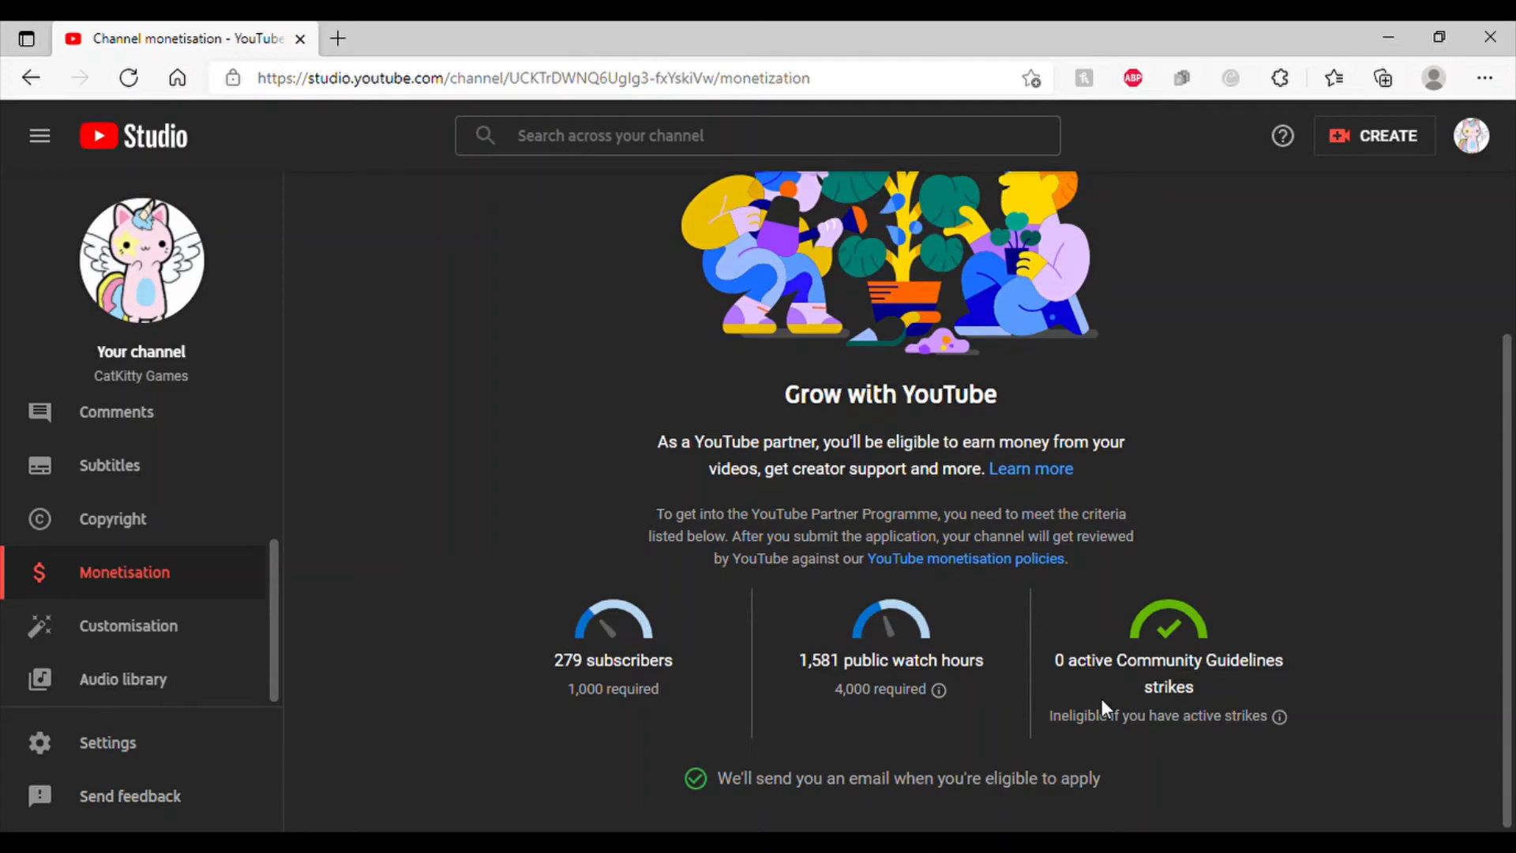
Return to Channel copyright and start a blank Request video removal form
{"action": "left_click", "coordinate": [187, 521]}
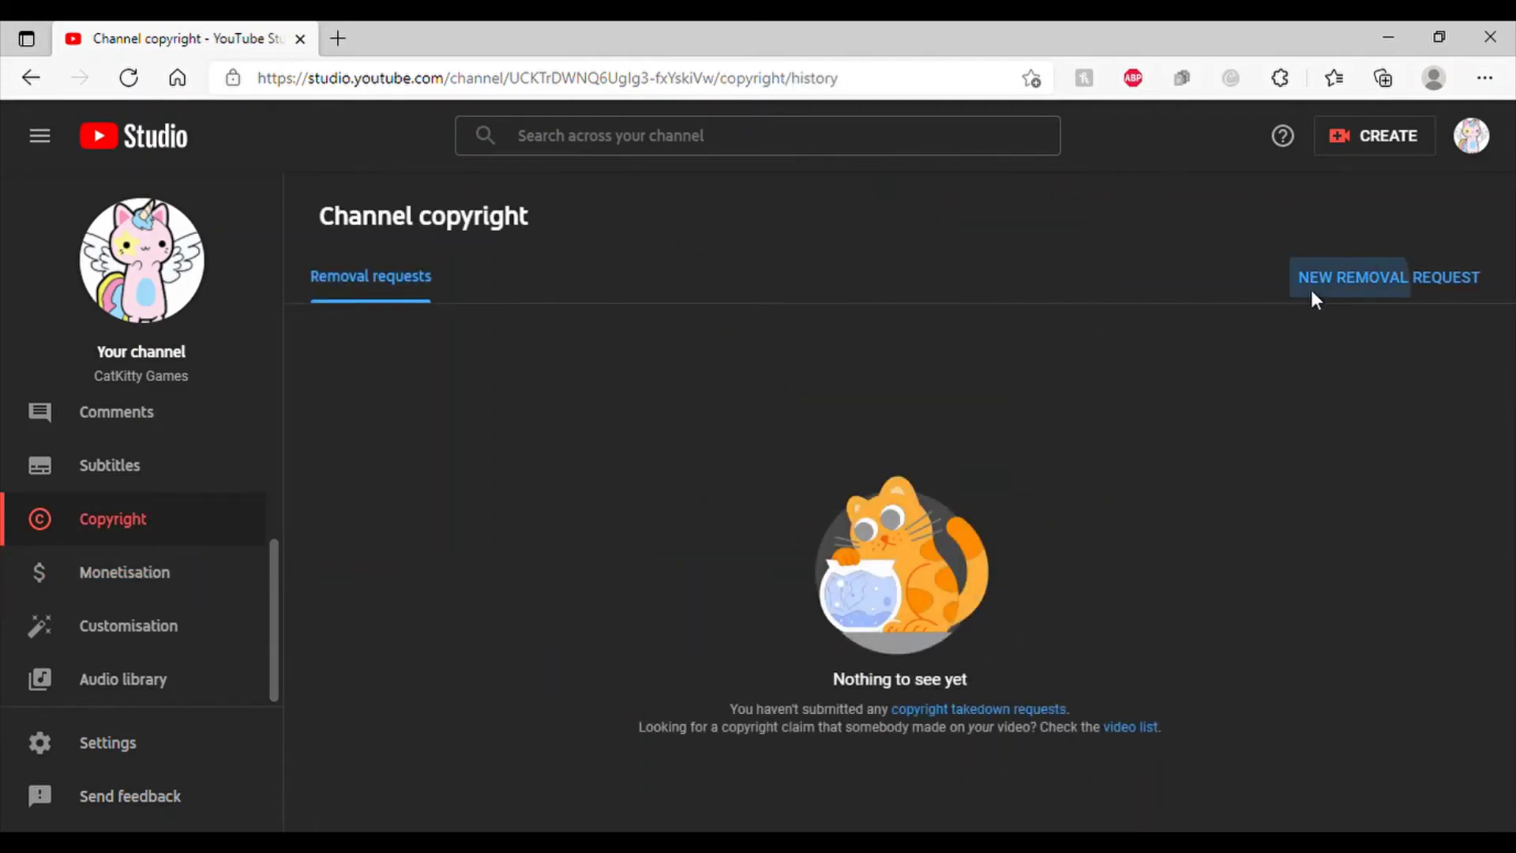
{"action": "left_click", "coordinate": [1310, 287]}
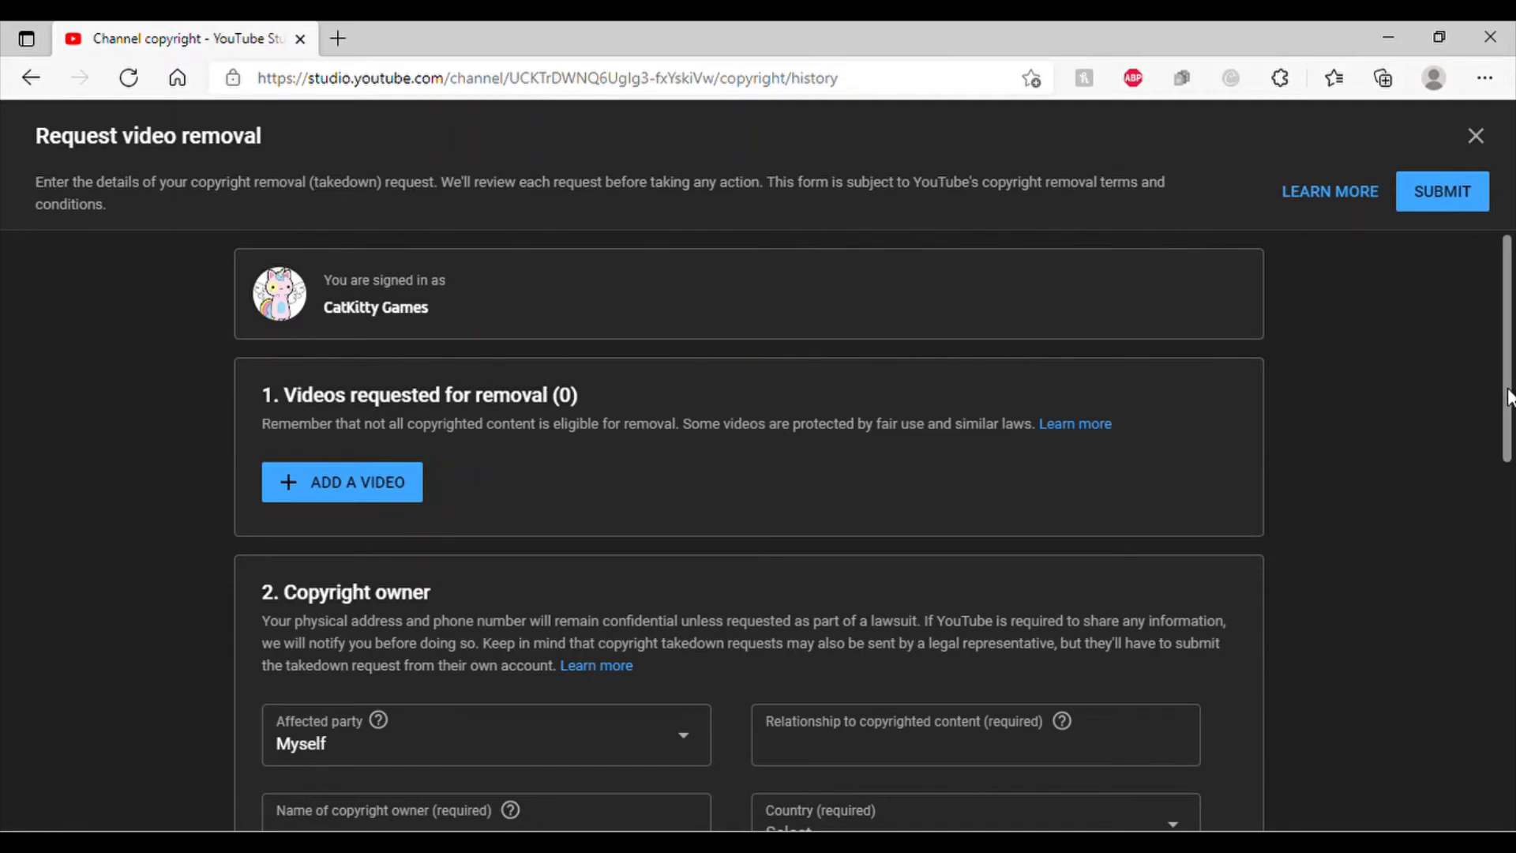
{"action": "left_click_drag", "start_coordinate": [1508, 396], "coordinate": [1493, 615]}
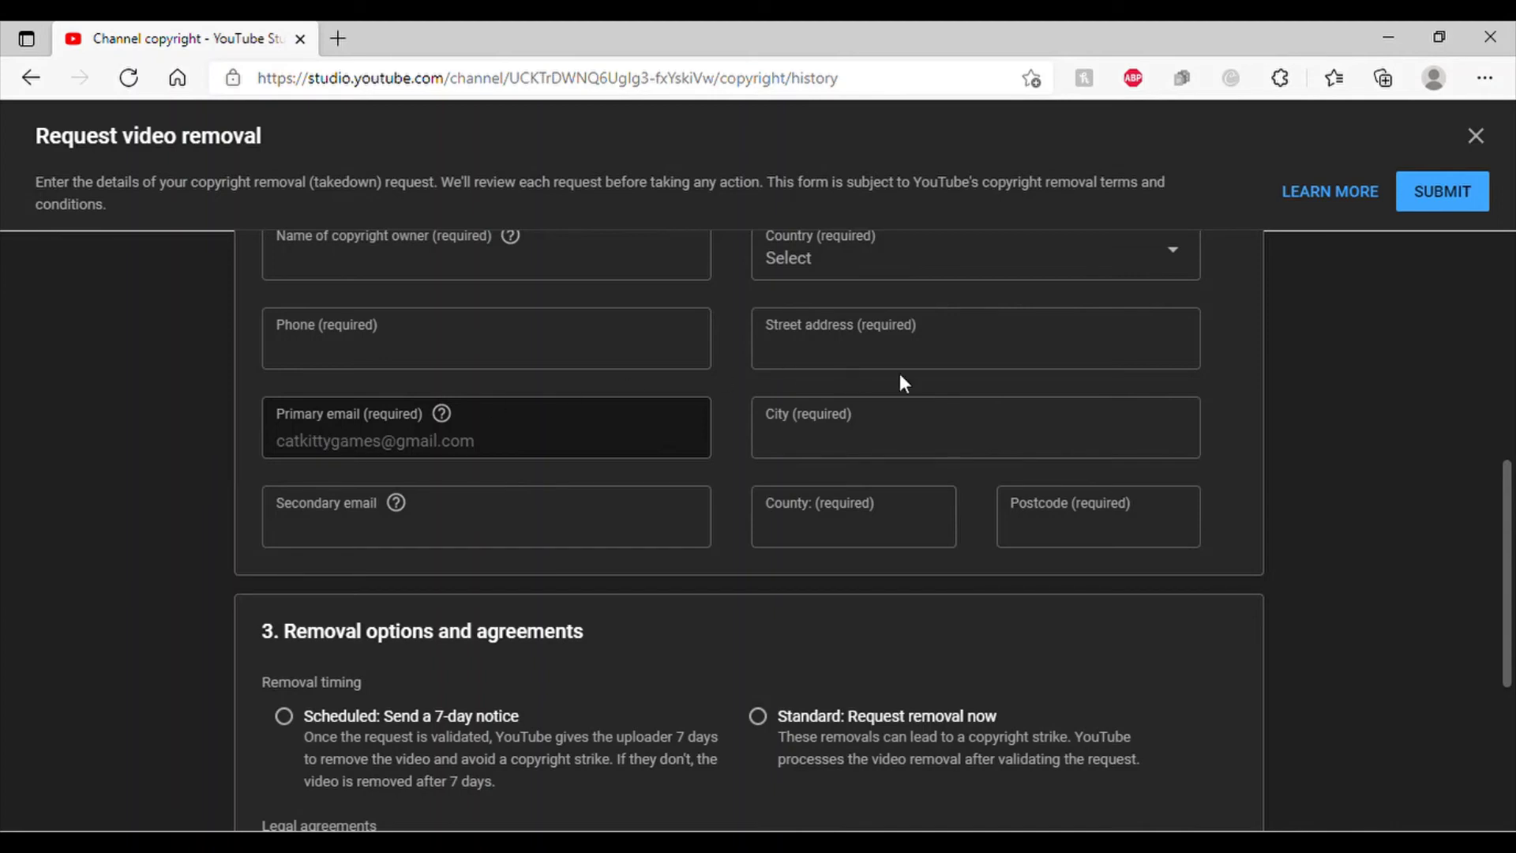
{"action": "left_click_drag", "start_coordinate": [1508, 567], "coordinate": [1499, 734]}
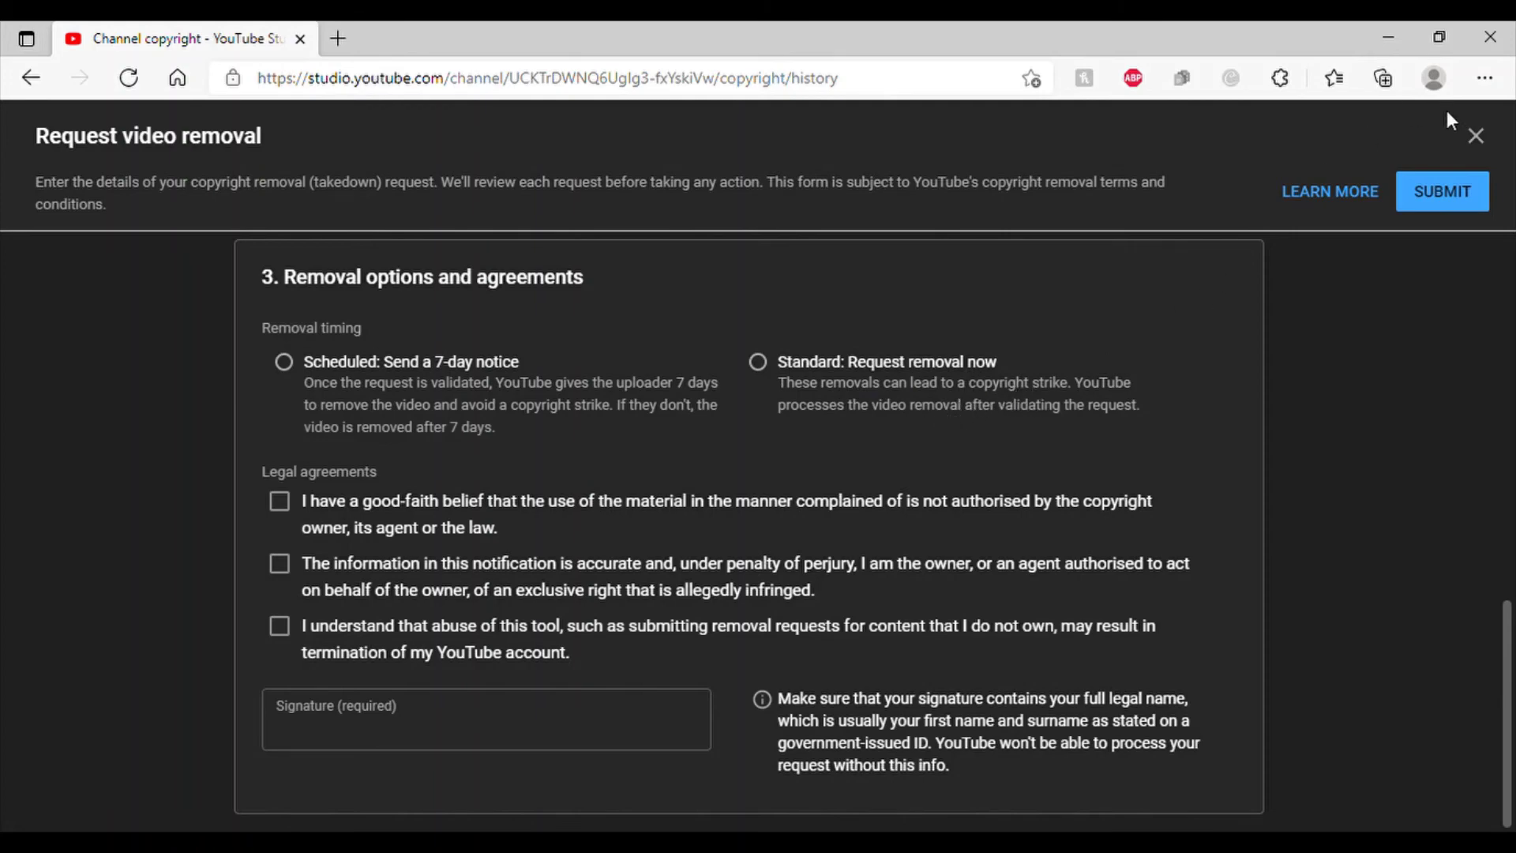
Close the removal request form without submitting it
{"action": "left_click", "coordinate": [1477, 135]}
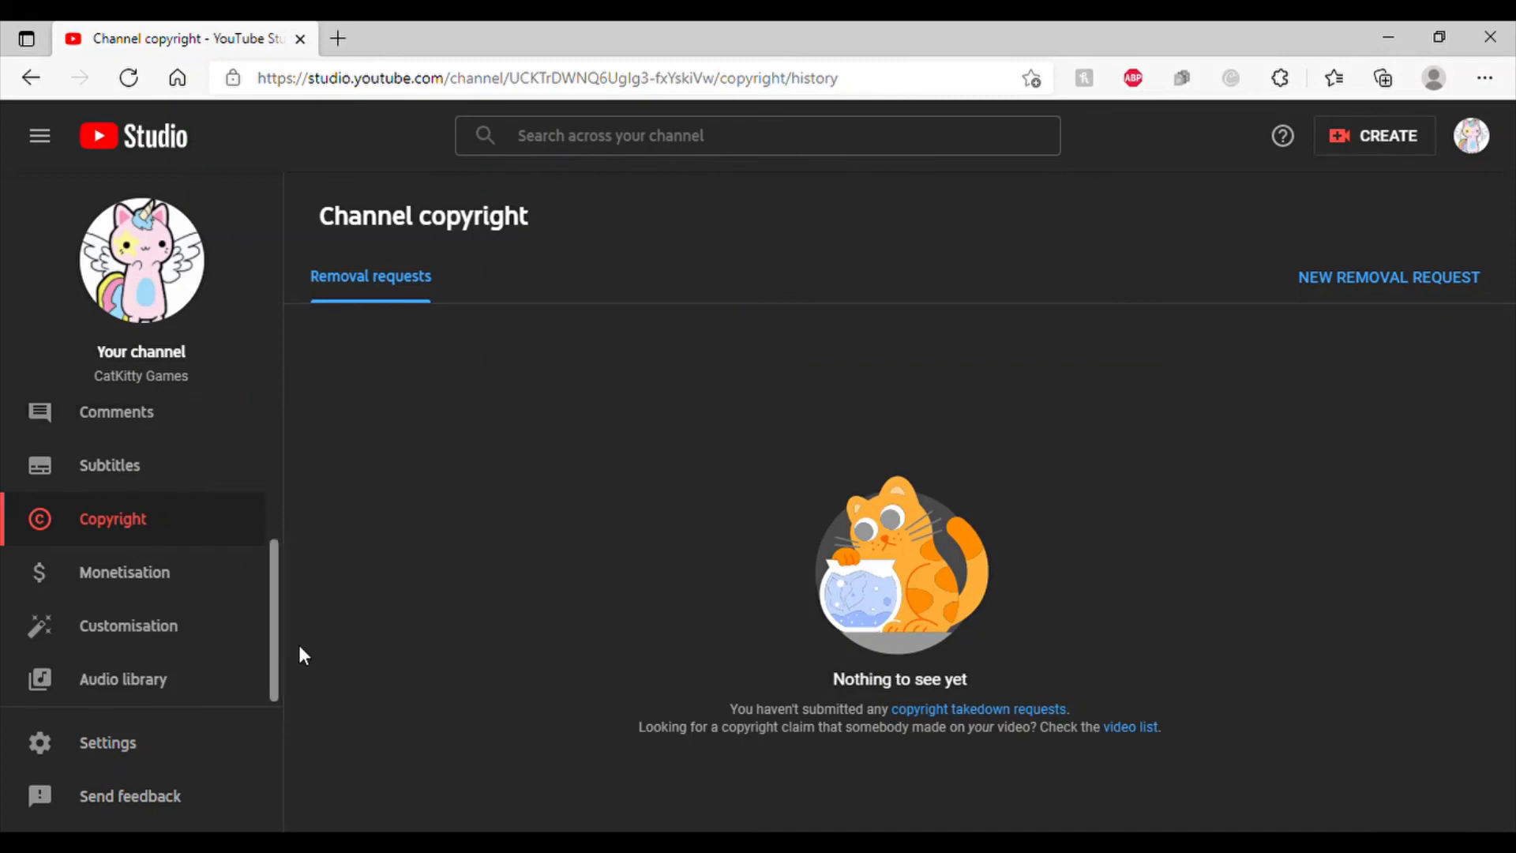
Return to Channel monetisation with its 279 subscribers, 1,581 hours, no strikes gauges
{"action": "left_click", "coordinate": [216, 600]}
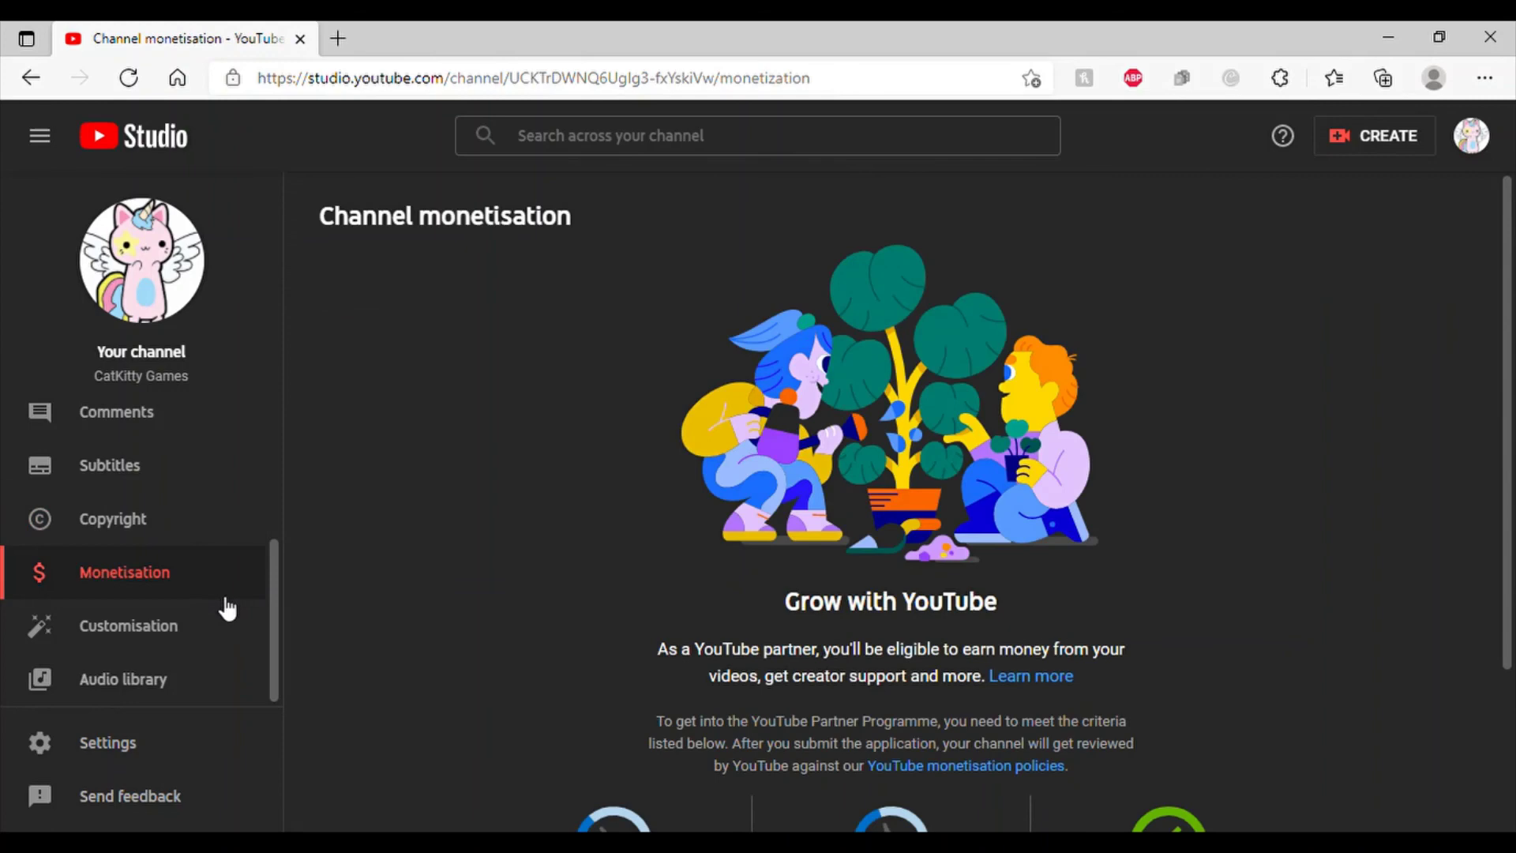
{"action": "scroll", "coordinate": [1489, 412], "scroll_direction": "down", "scroll_amount": 2}
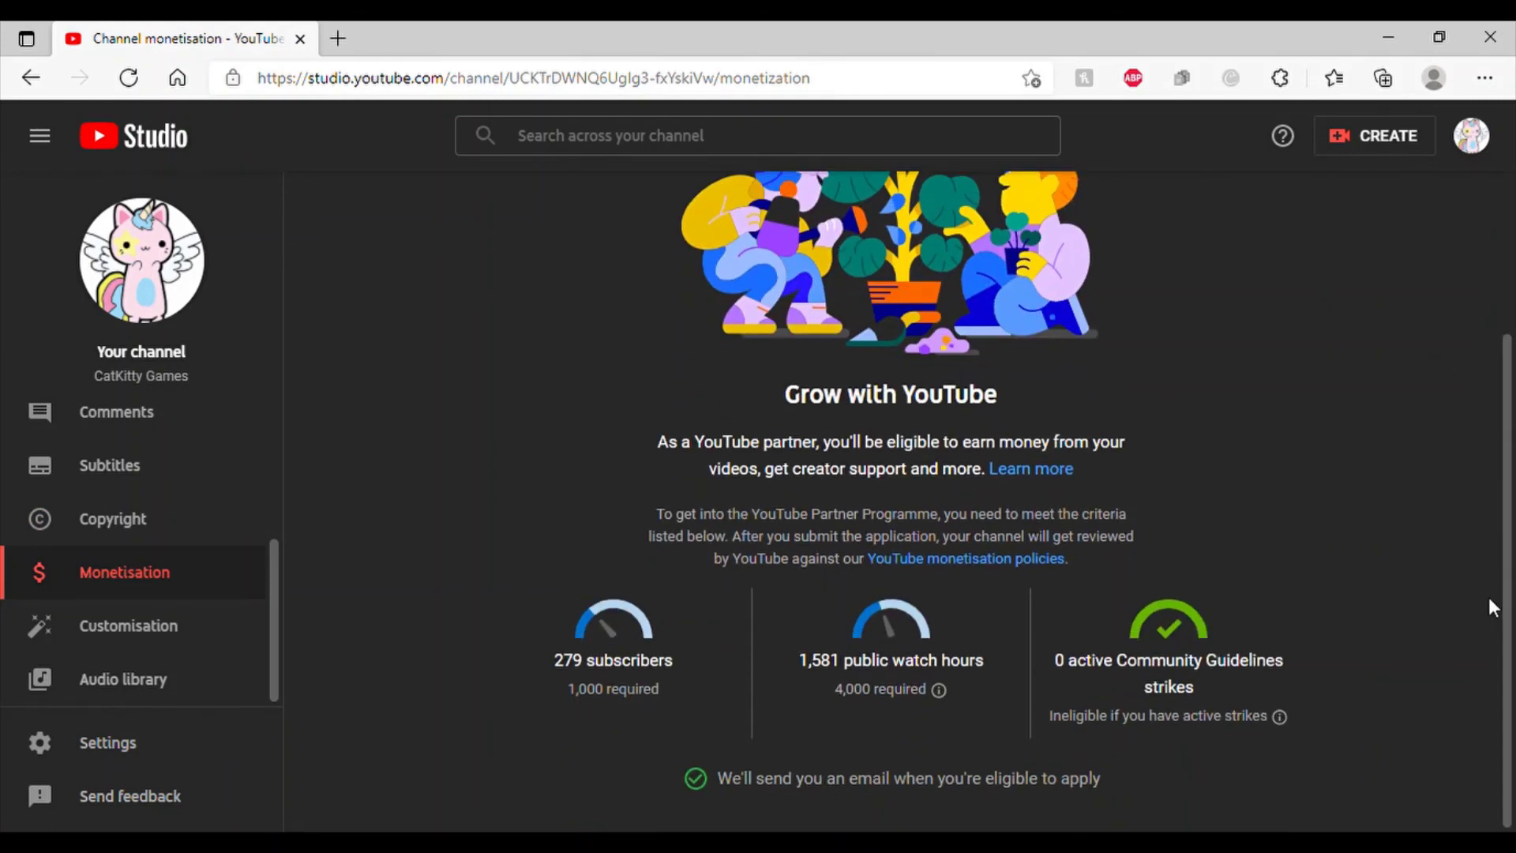